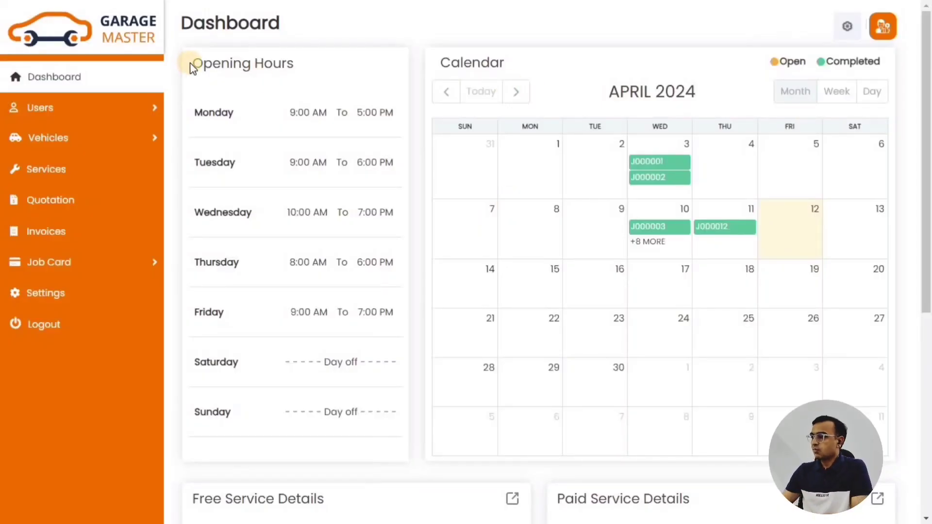
- On the dashboard, review the Opening Hours and Calendar, checking the jobs booked on April 10
{"action": "left_click_drag", "start_coordinate": [190, 68], "coordinate": [322, 68]}
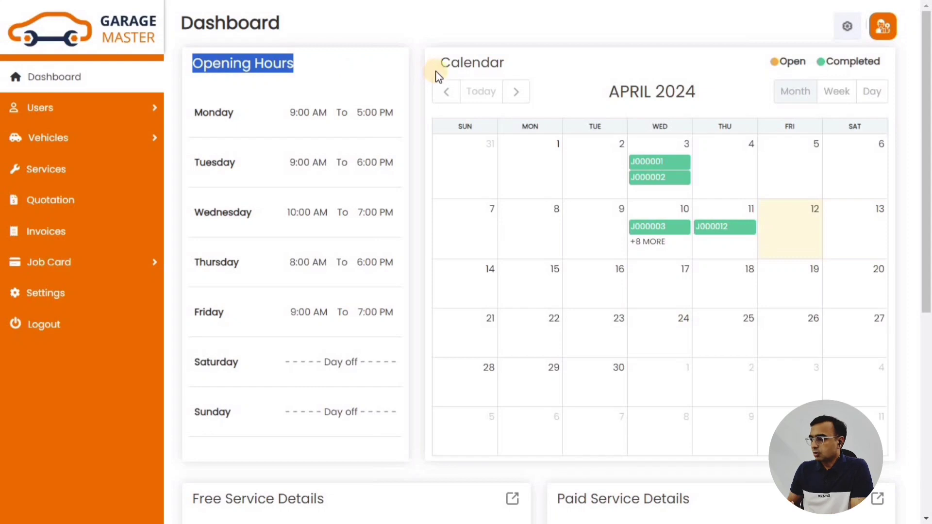
{"action": "double_click", "coordinate": [508, 66]}
{"action": "left_click", "coordinate": [643, 165]}
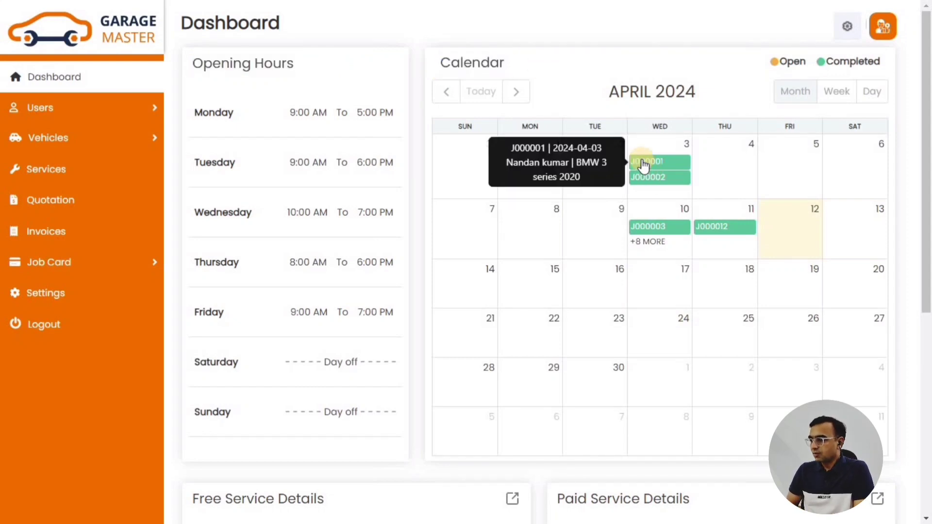
{"action": "mouse_move", "coordinate": [650, 181]}
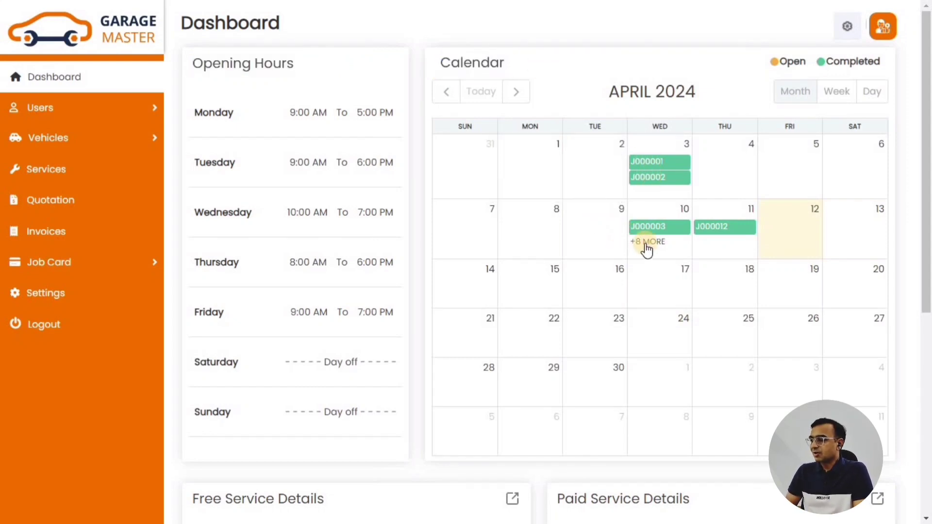
{"action": "left_click", "coordinate": [649, 242]}
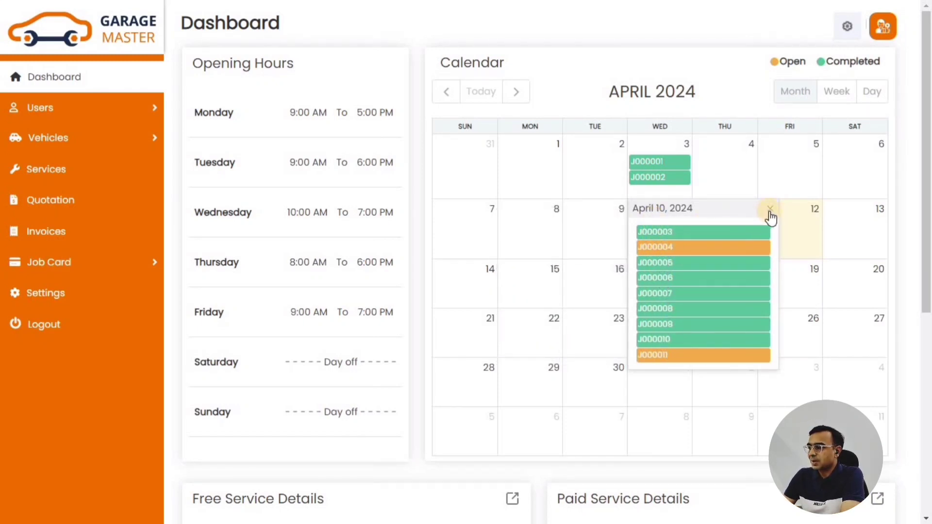
{"action": "left_click", "coordinate": [770, 211]}
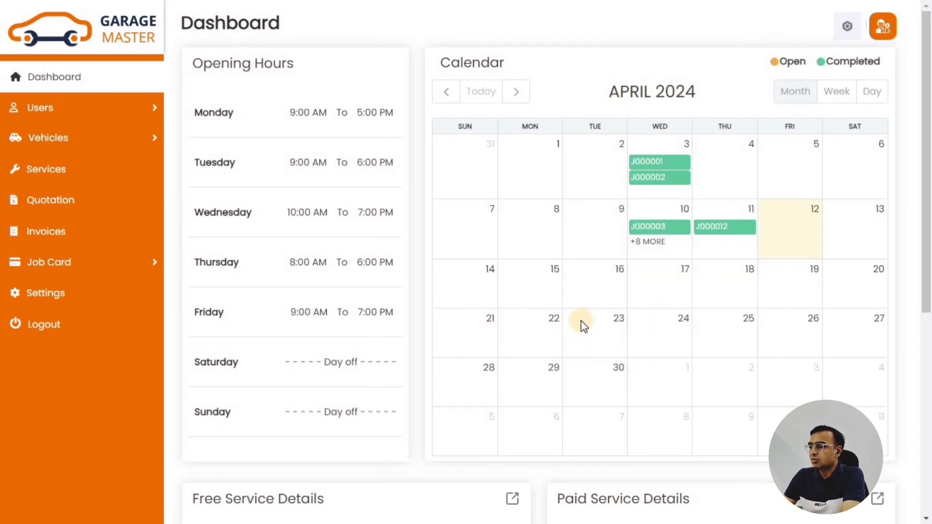
- Scroll down the dashboard to review the Paid Service Details, then scroll back up
{"action": "scroll", "coordinate": [567, 258], "scroll_direction": "down", "scroll_amount": 2}
{"action": "scroll", "coordinate": [569, 252], "scroll_direction": "down", "scroll_amount": 4}
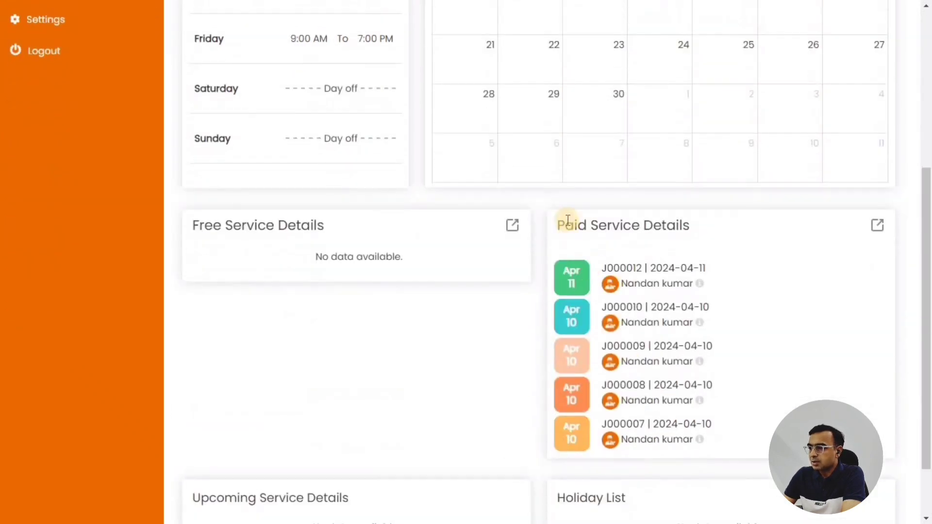
{"action": "left_click_drag", "start_coordinate": [557, 225], "coordinate": [684, 219]}
{"action": "left_click", "coordinate": [686, 295]}
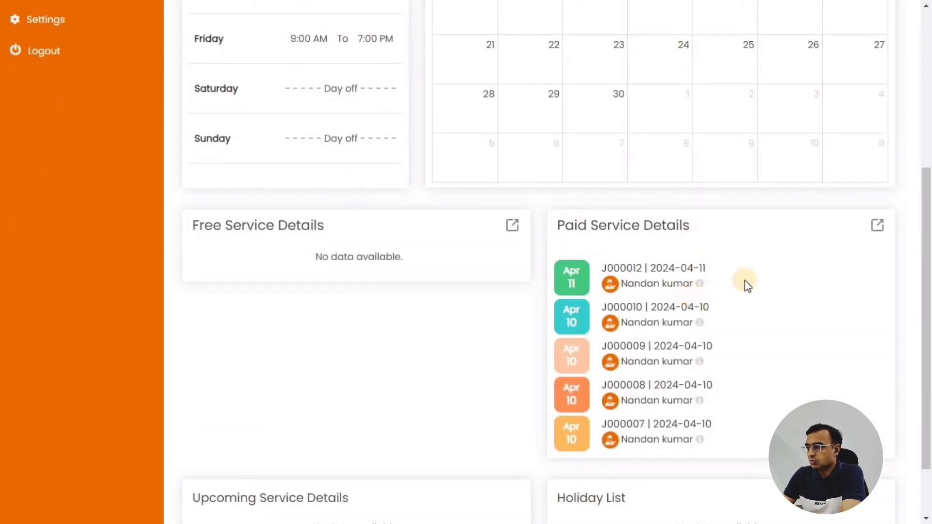
{"action": "scroll", "coordinate": [637, 240], "scroll_direction": "up", "scroll_amount": 6}
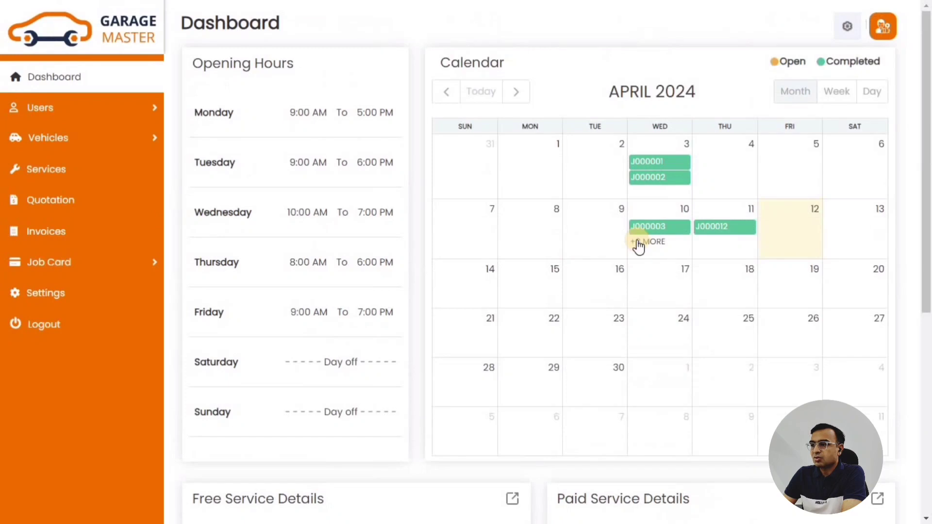
- In the Services list, view job J000012's details, including its Observation Charges, then close them
{"action": "mouse_move", "coordinate": [67, 146]}
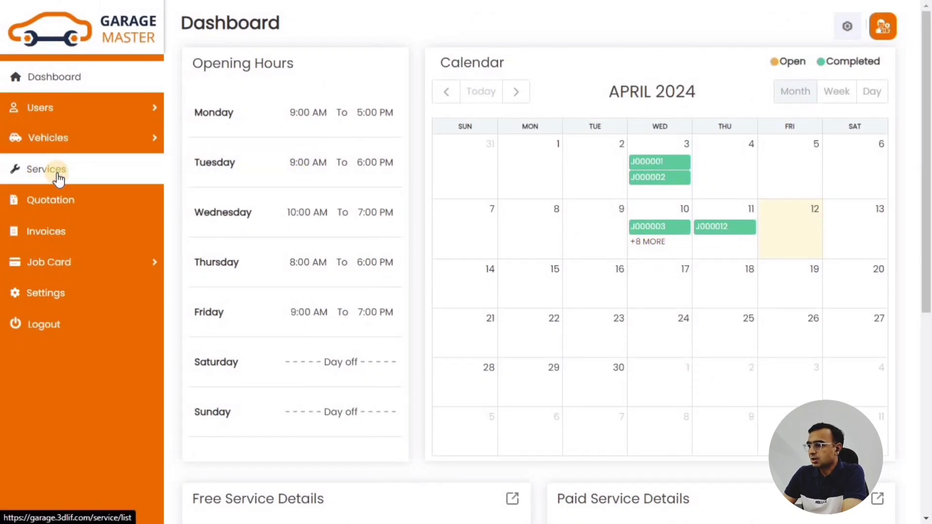
{"action": "left_click", "coordinate": [58, 180]}
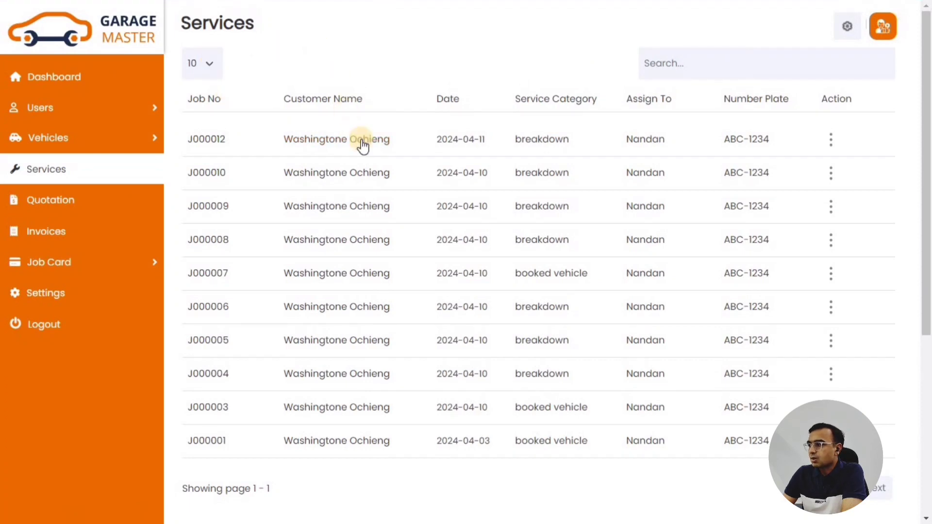
{"action": "left_click", "coordinate": [829, 140]}
{"action": "left_click", "coordinate": [742, 168]}
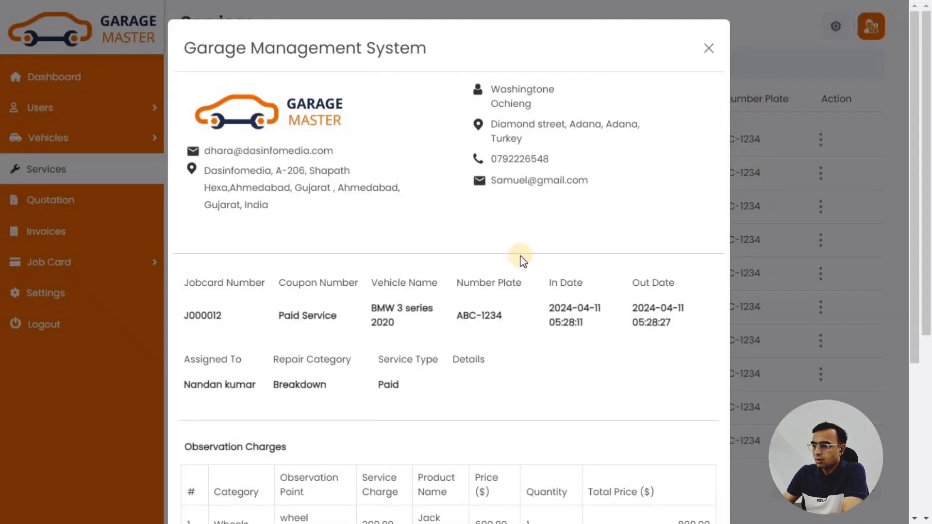
{"action": "scroll", "coordinate": [513, 156], "scroll_direction": "down", "scroll_amount": 5}
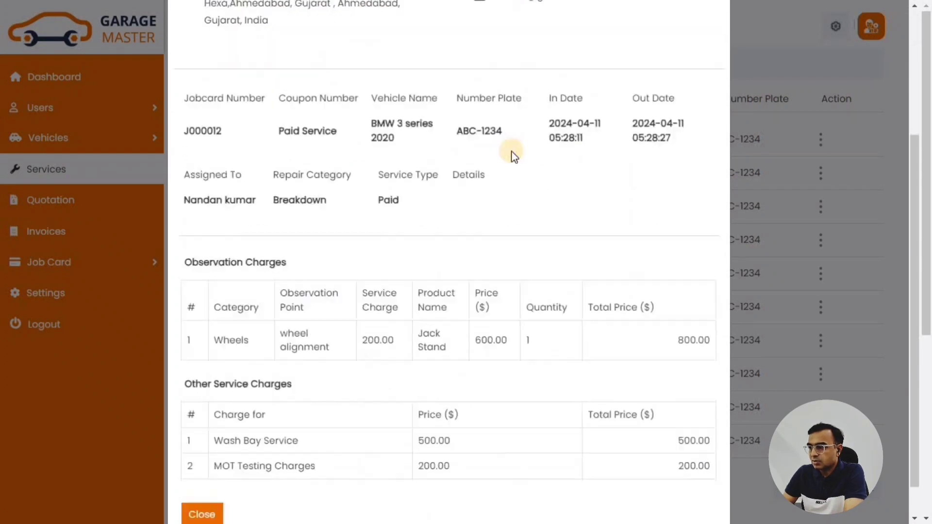
{"action": "left_click_drag", "start_coordinate": [187, 222], "coordinate": [322, 223]}
{"action": "left_click", "coordinate": [333, 215]}
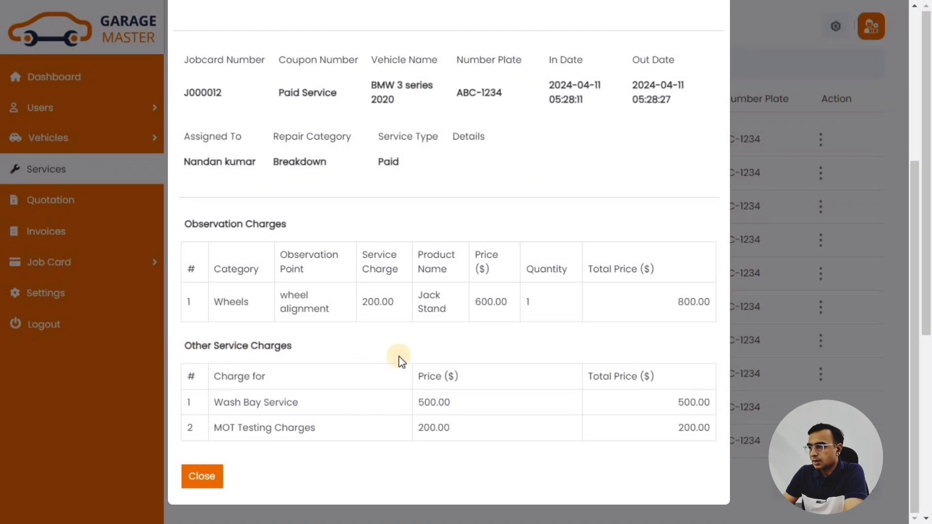
{"action": "left_click", "coordinate": [216, 485]}
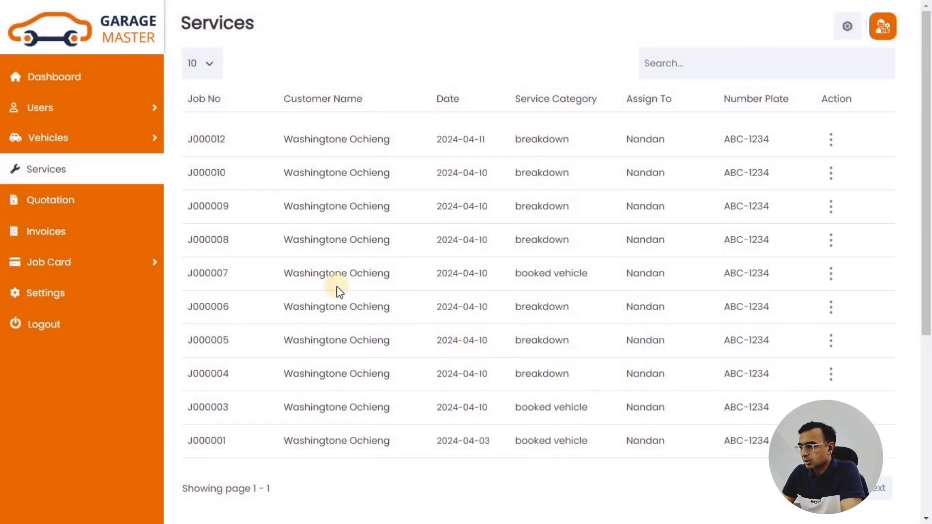
- Open the BMW 3 series 2020's details from the vehicle list
{"action": "mouse_move", "coordinate": [121, 141]}
{"action": "left_click", "coordinate": [242, 139]}
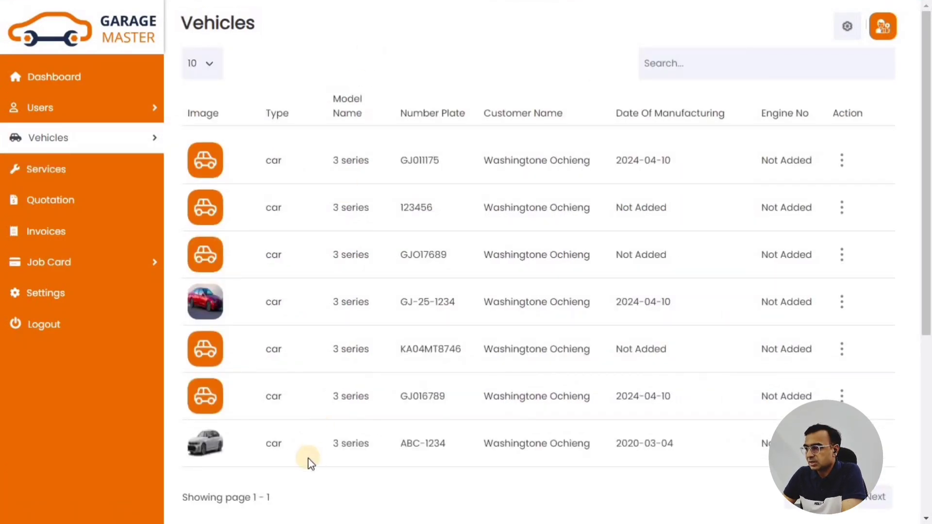
{"action": "left_click", "coordinate": [276, 445]}
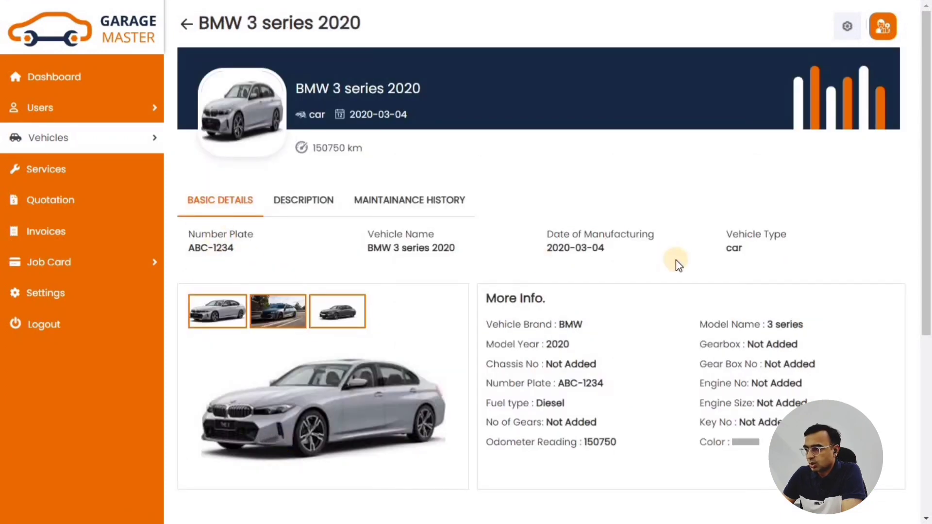
- Look through the BMW's details, return to the vehicles list, and go to Quotations
{"action": "scroll", "coordinate": [676, 261], "scroll_direction": "down", "scroll_amount": 3}
{"action": "scroll", "coordinate": [676, 260], "scroll_direction": "up", "scroll_amount": 3}
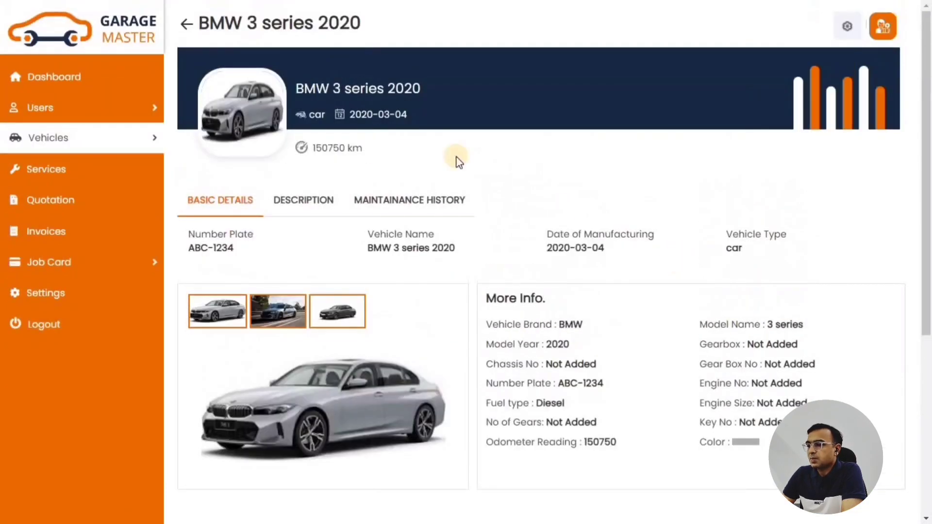
{"action": "left_click", "coordinate": [187, 25]}
{"action": "left_click", "coordinate": [72, 198]}
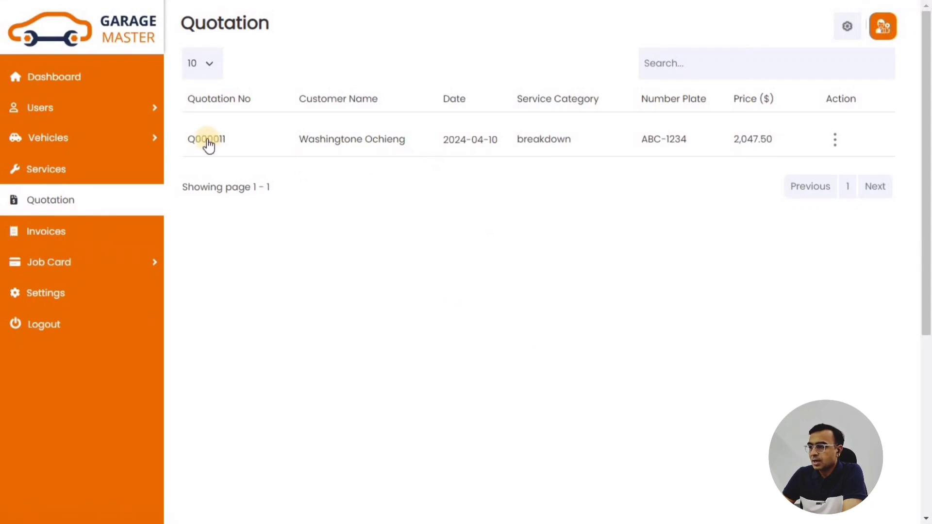
- Open quotation Q000011 and review its Other Service Charges section
{"action": "left_click", "coordinate": [335, 140]}
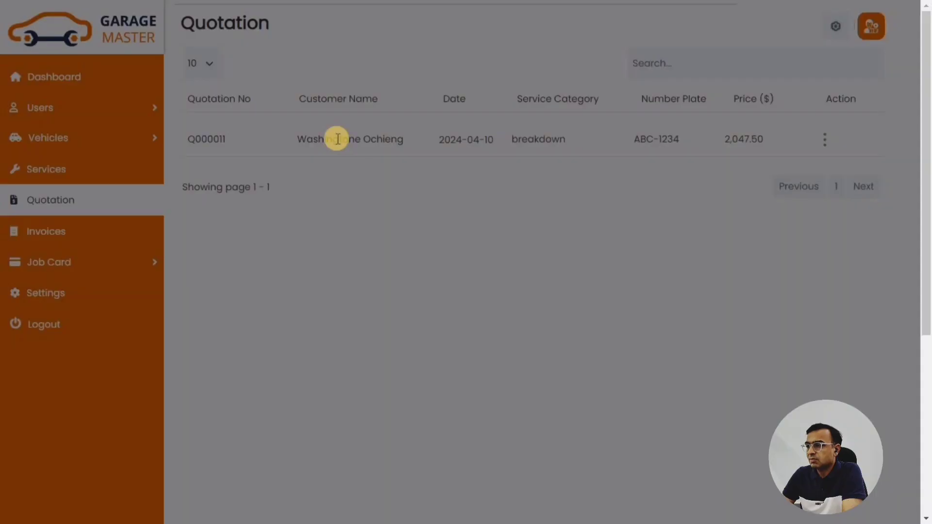
{"action": "scroll", "coordinate": [466, 185], "scroll_direction": "down", "scroll_amount": 5}
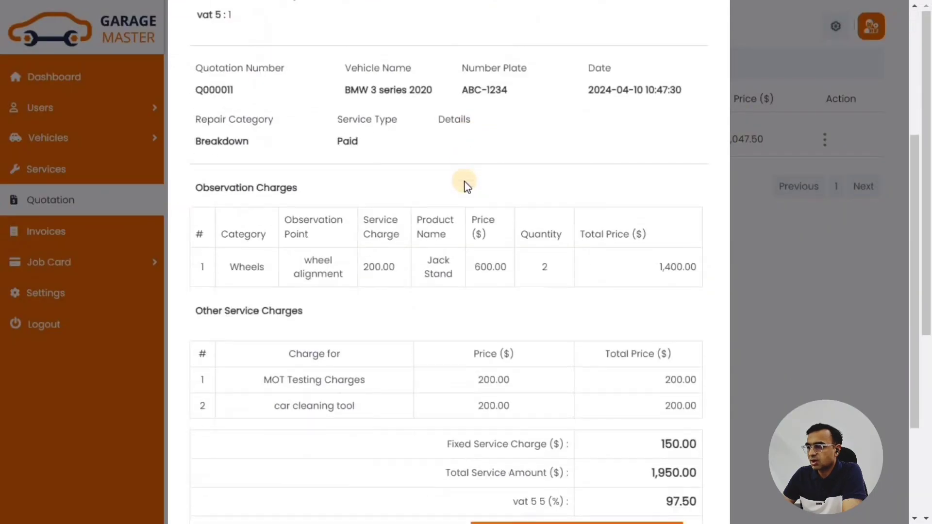
{"action": "left_click_drag", "start_coordinate": [192, 265], "coordinate": [298, 259]}
{"action": "left_click", "coordinate": [339, 289]}
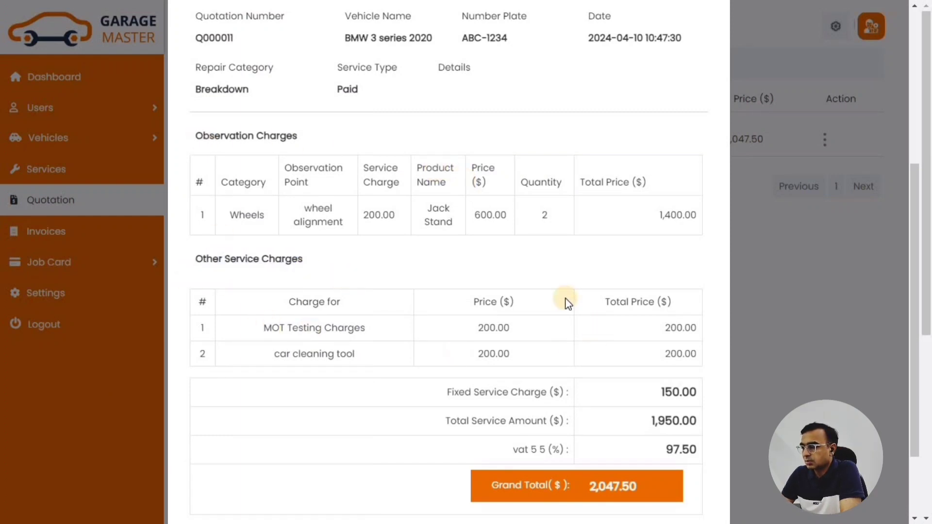
- Finish reviewing quotation Q000011, close it, and open the Job Card list
{"action": "scroll", "coordinate": [568, 302], "scroll_direction": "down", "scroll_amount": 2}
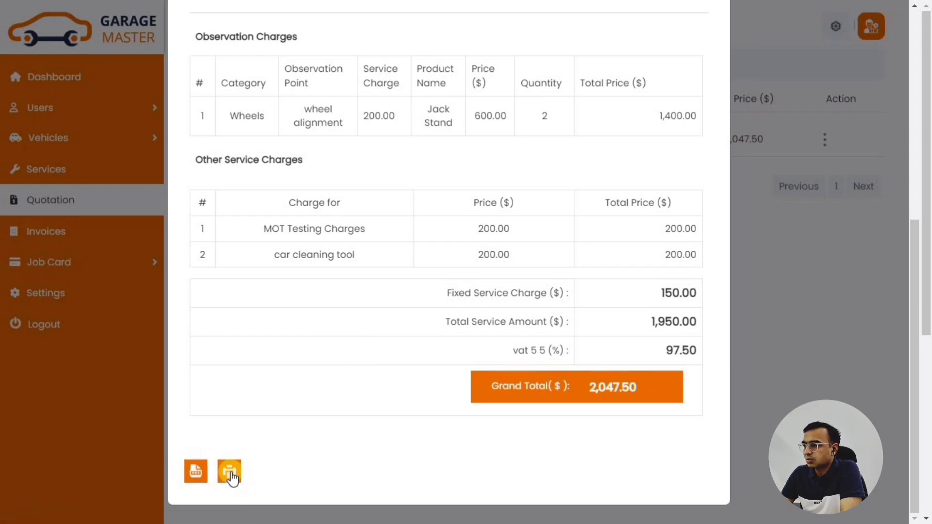
{"action": "scroll", "coordinate": [416, 387], "scroll_direction": "up", "scroll_amount": 8}
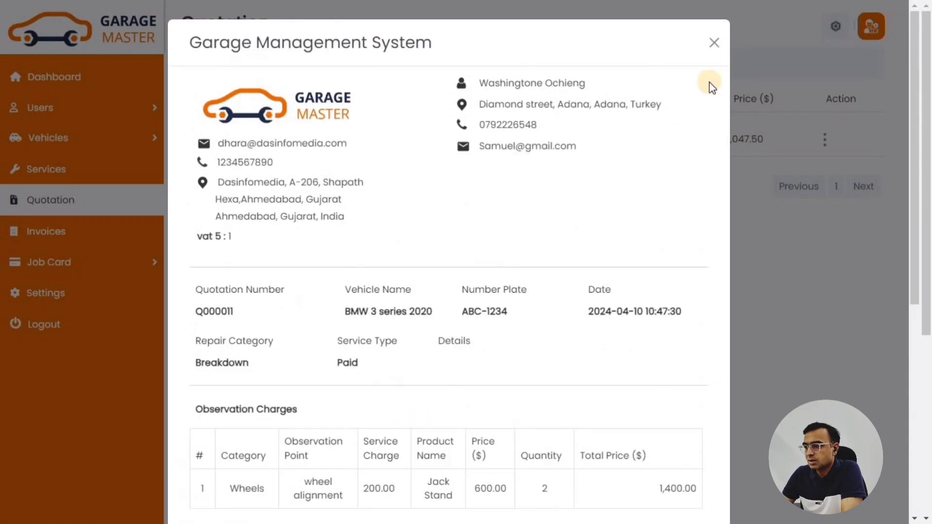
{"action": "left_click", "coordinate": [717, 41]}
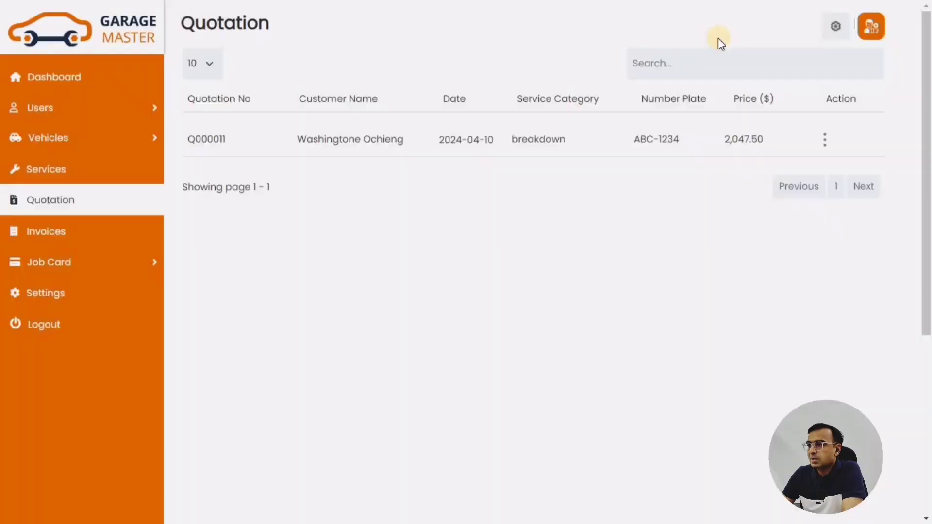
{"action": "mouse_move", "coordinate": [92, 264]}
{"action": "left_click", "coordinate": [217, 272]}
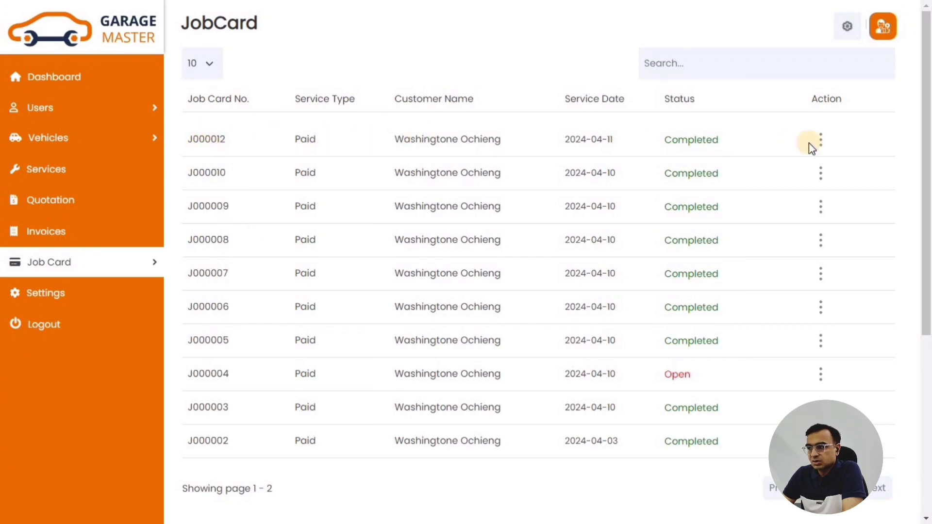
- Review the latest job card's invoice, close it, and go to the Invoices list
{"action": "left_click", "coordinate": [822, 141]}
{"action": "left_click", "coordinate": [747, 168]}
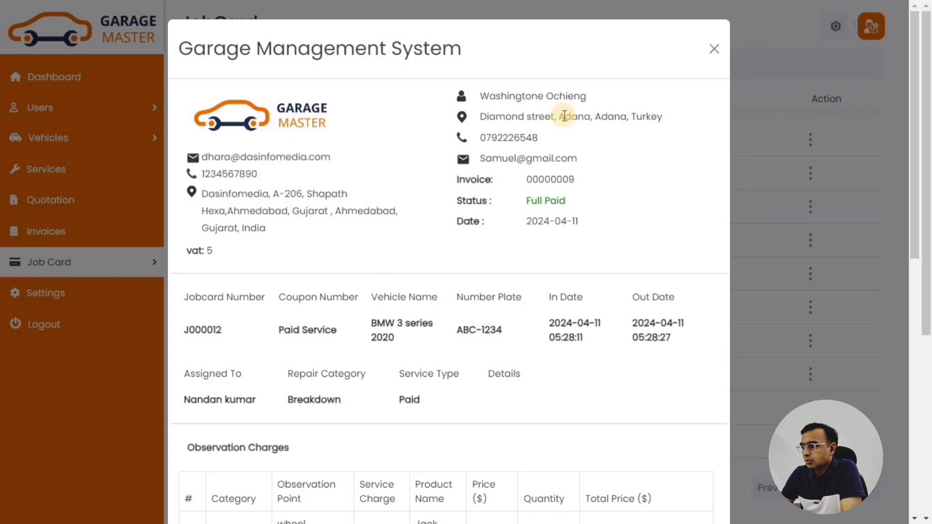
{"action": "scroll", "coordinate": [563, 116], "scroll_direction": "down", "scroll_amount": 5}
{"action": "scroll", "coordinate": [564, 116], "scroll_direction": "down", "scroll_amount": 6}
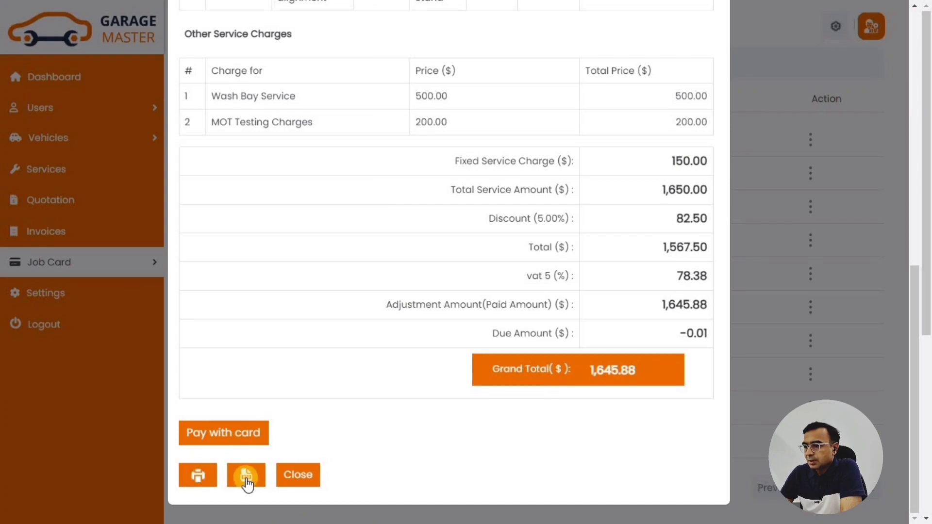
{"action": "left_click", "coordinate": [298, 475]}
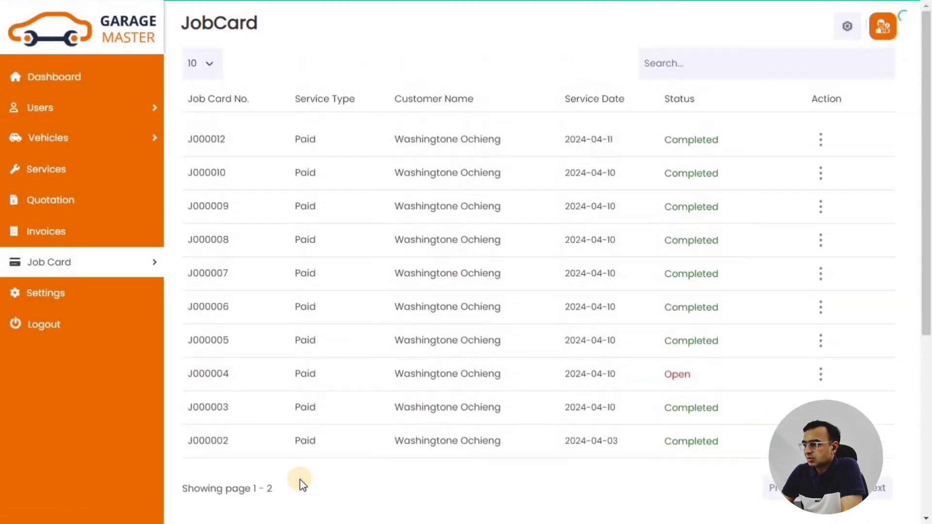
{"action": "left_click", "coordinate": [43, 233]}
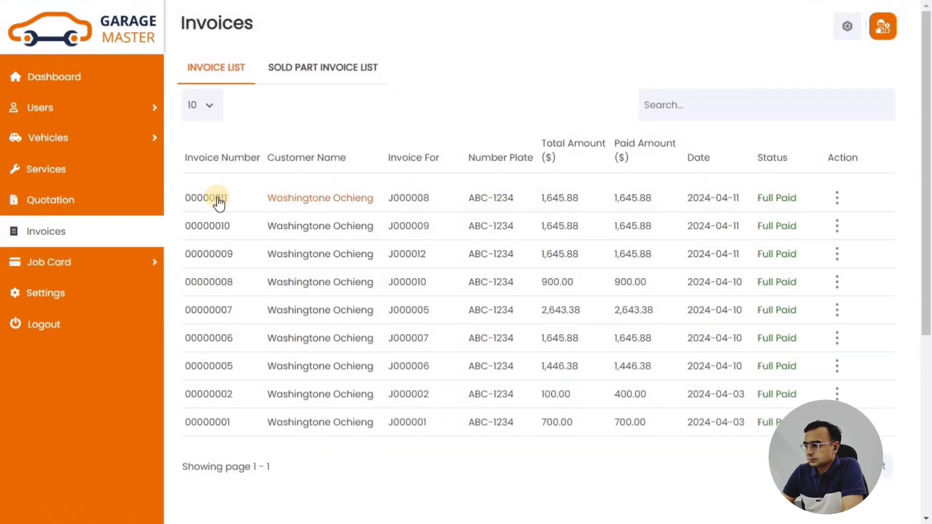
- Review the newest invoice and its card payment form, close it, and open Gate Pass
{"action": "left_click", "coordinate": [217, 200]}
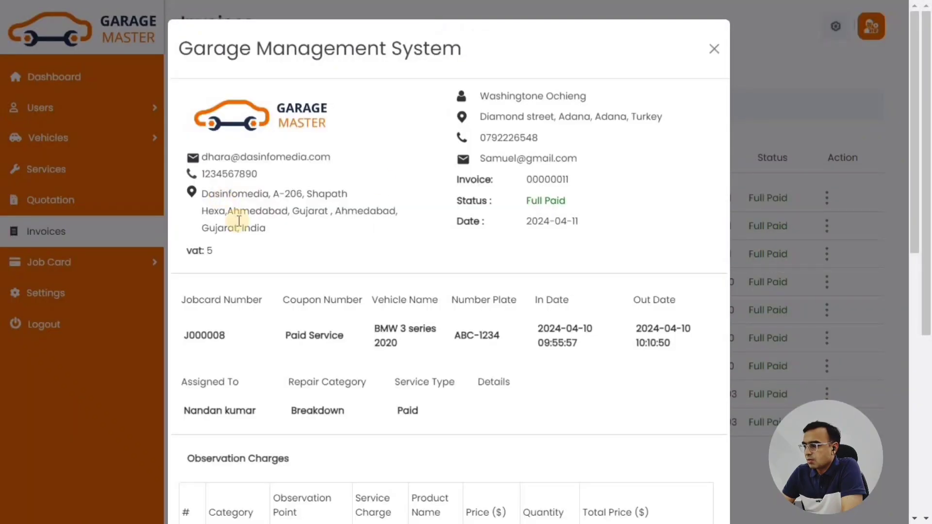
{"action": "scroll", "coordinate": [553, 222], "scroll_direction": "down", "scroll_amount": 7}
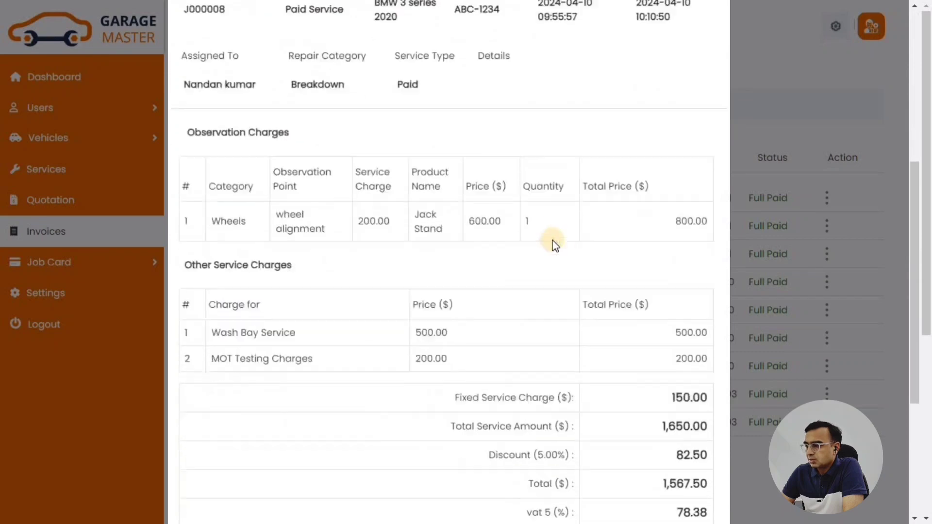
{"action": "scroll", "coordinate": [464, 145], "scroll_direction": "down", "scroll_amount": 5}
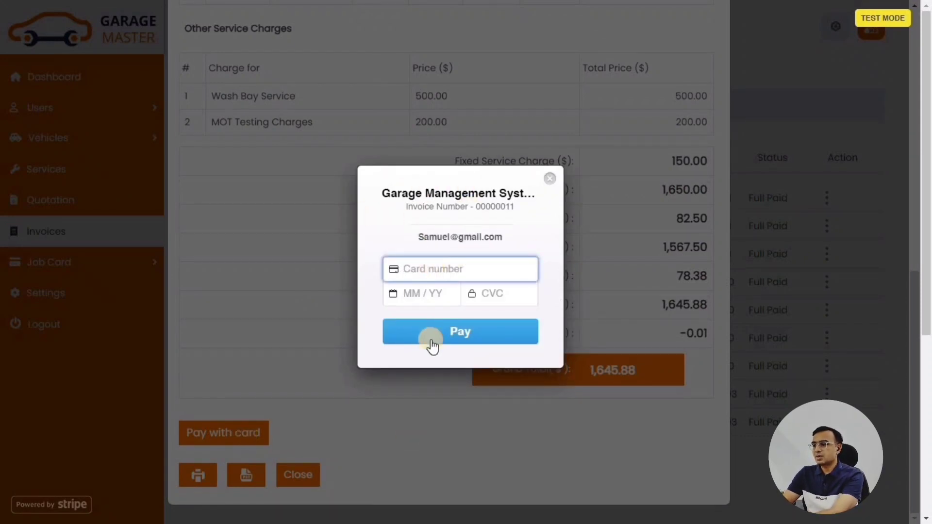
{"action": "left_click", "coordinate": [550, 181]}
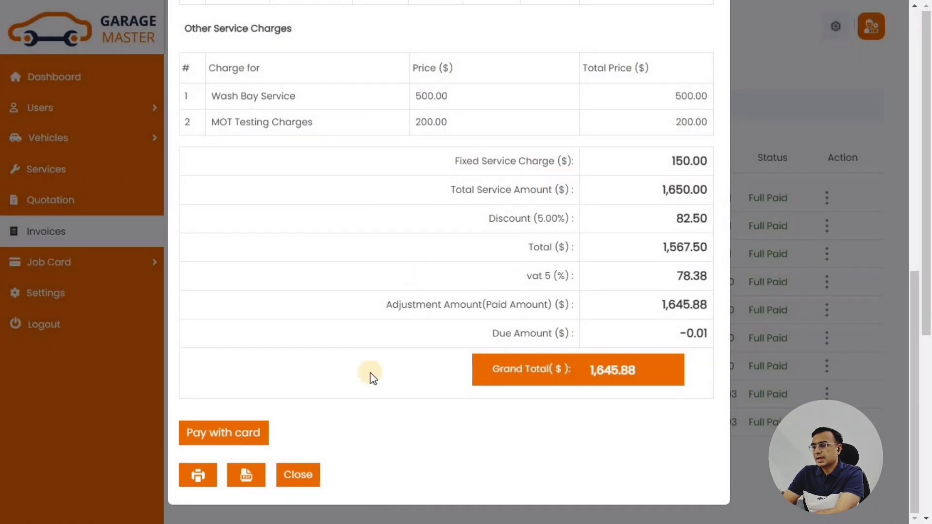
{"action": "left_click", "coordinate": [299, 474]}
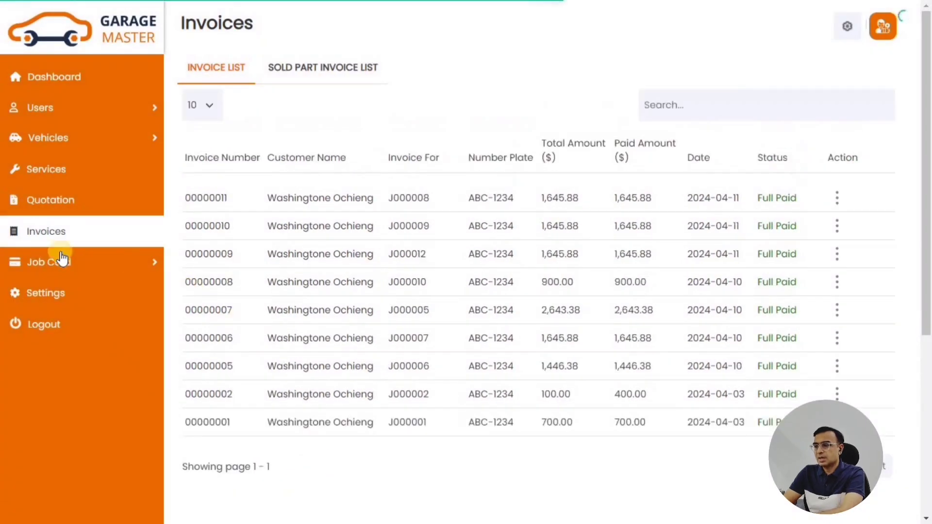
{"action": "left_click", "coordinate": [93, 261]}
{"action": "left_click", "coordinate": [216, 298]}
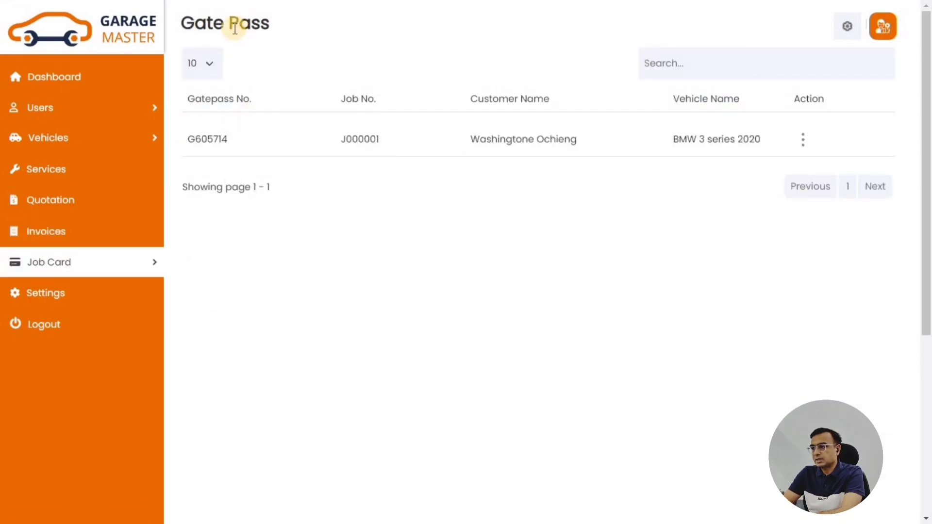
- Open gate pass G605714's details and scroll through them
{"action": "left_click", "coordinate": [213, 146]}
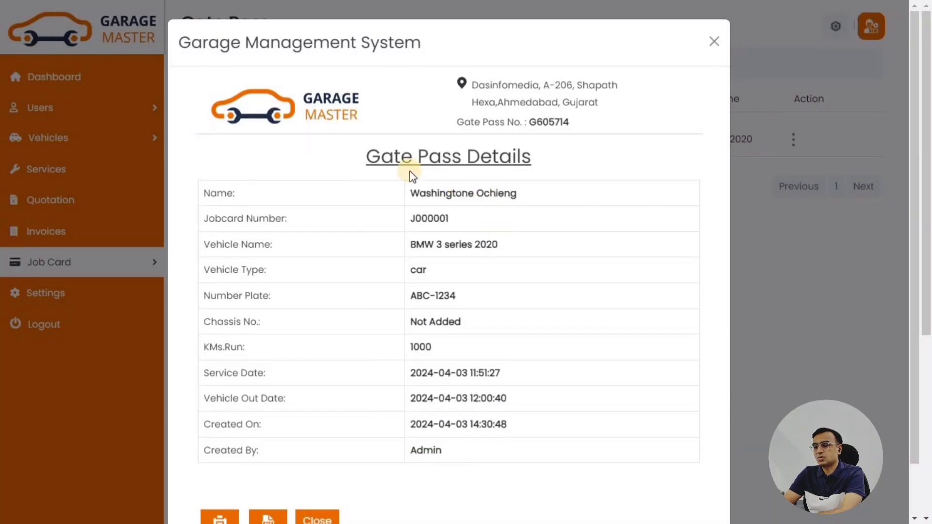
{"action": "triple_click", "coordinate": [518, 156]}
{"action": "left_click", "coordinate": [559, 160]}
{"action": "scroll", "coordinate": [550, 164], "scroll_direction": "down", "scroll_amount": 1}
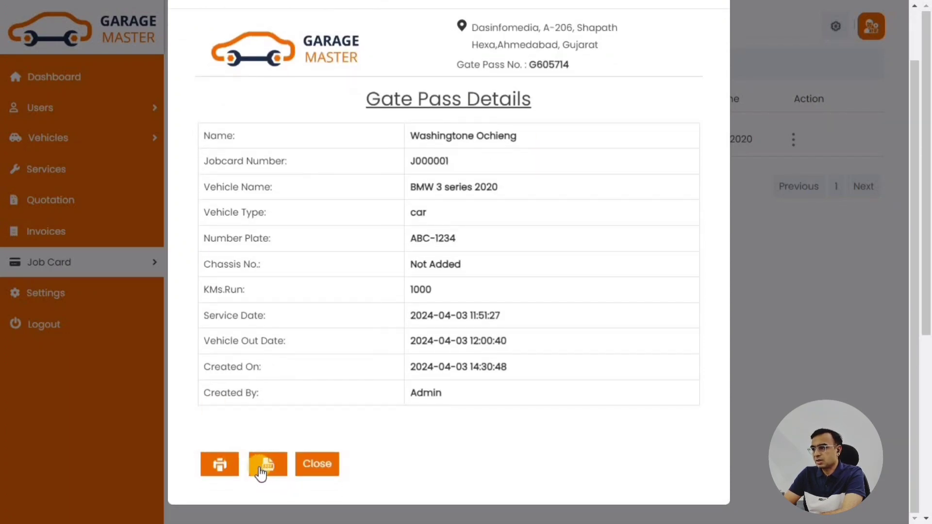
- Preview gate pass G605714 for printing, cancel, close the details, and open Settings
{"action": "left_click", "coordinate": [219, 465]}
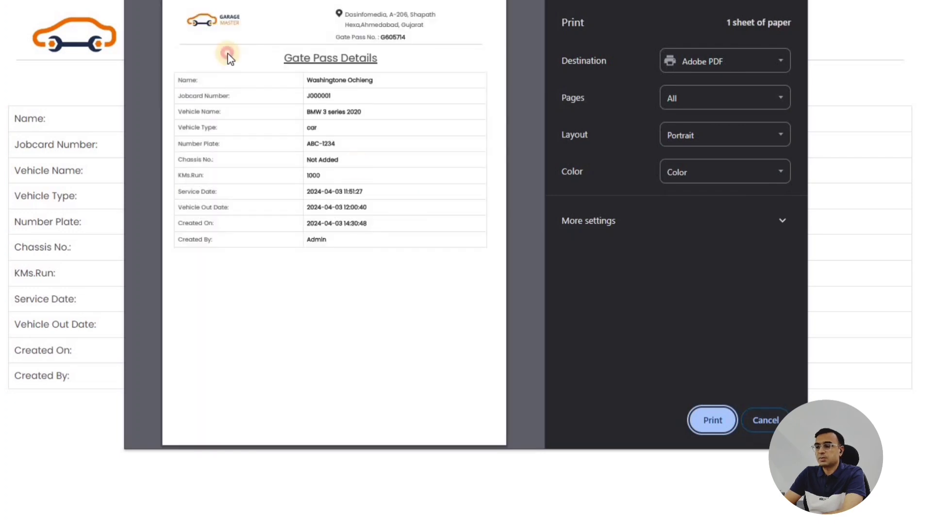
{"action": "scroll", "coordinate": [237, 65], "scroll_direction": "up", "scroll_amount": 3}
{"action": "scroll", "coordinate": [345, 198], "scroll_direction": "down", "scroll_amount": 2}
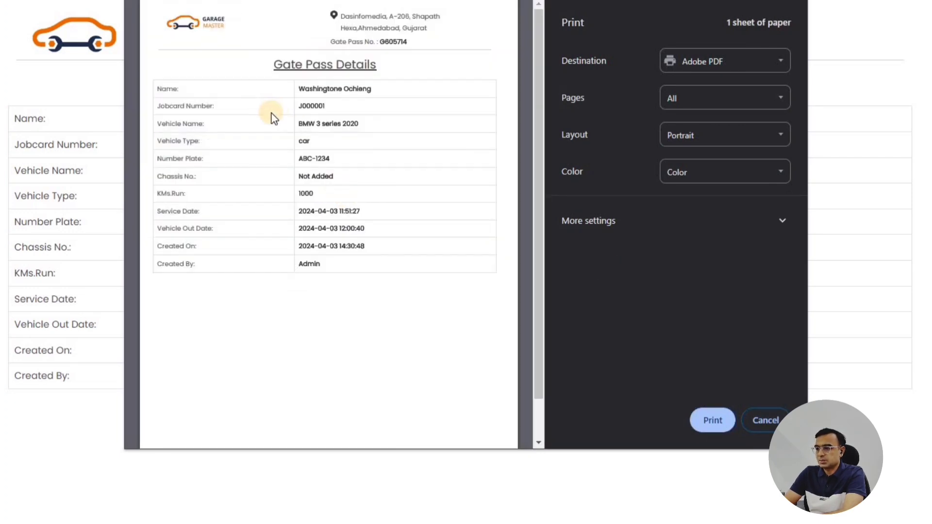
{"action": "left_click", "coordinate": [758, 421]}
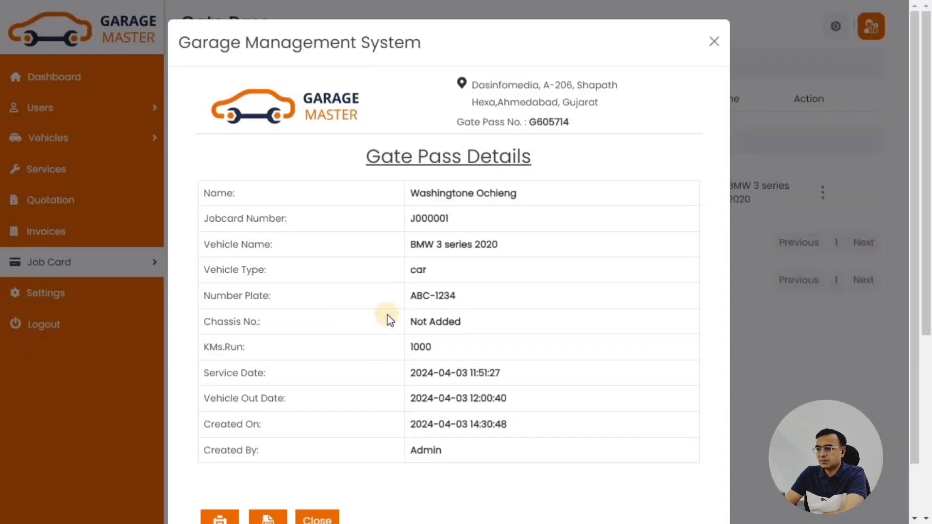
{"action": "left_click", "coordinate": [756, 34]}
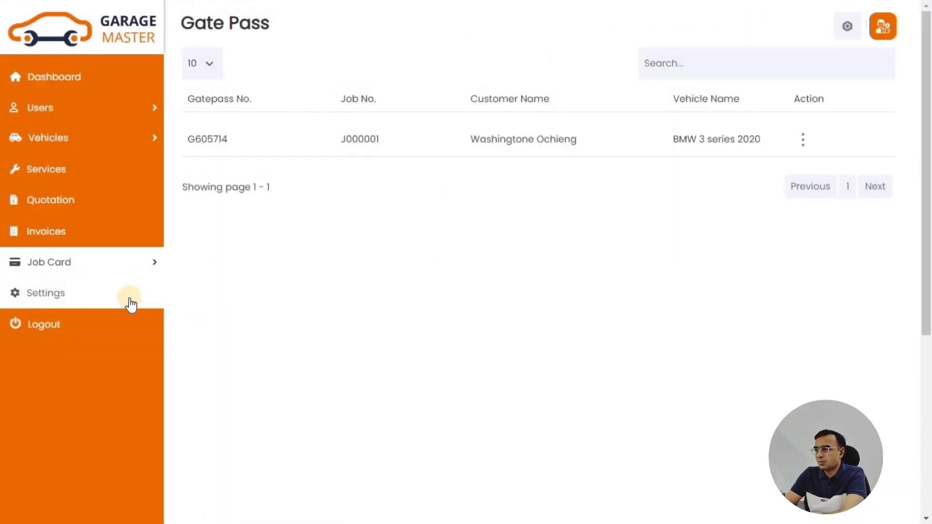
{"action": "left_click", "coordinate": [129, 300]}
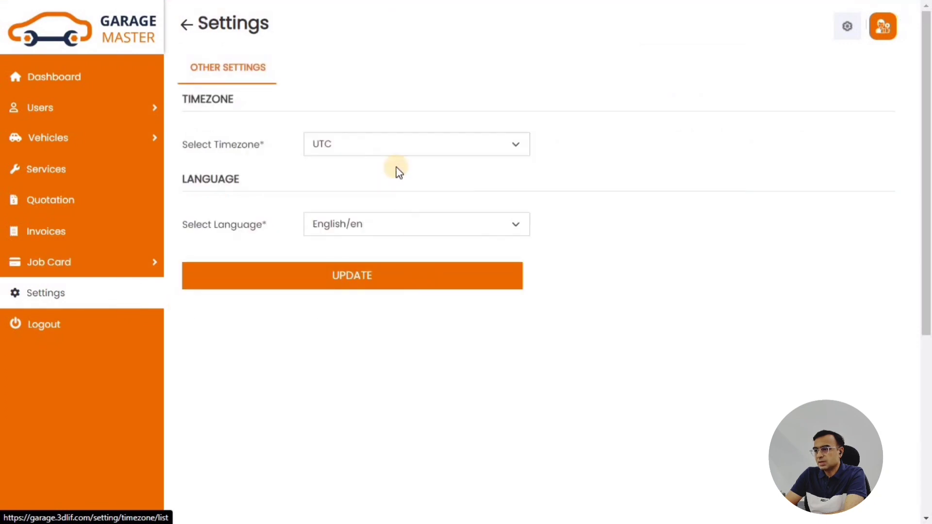
- Check the TIMEZONE (UTC) and LANGUAGE (English/en) settings, then return to the Dashboard
{"action": "double_click", "coordinate": [189, 95]}
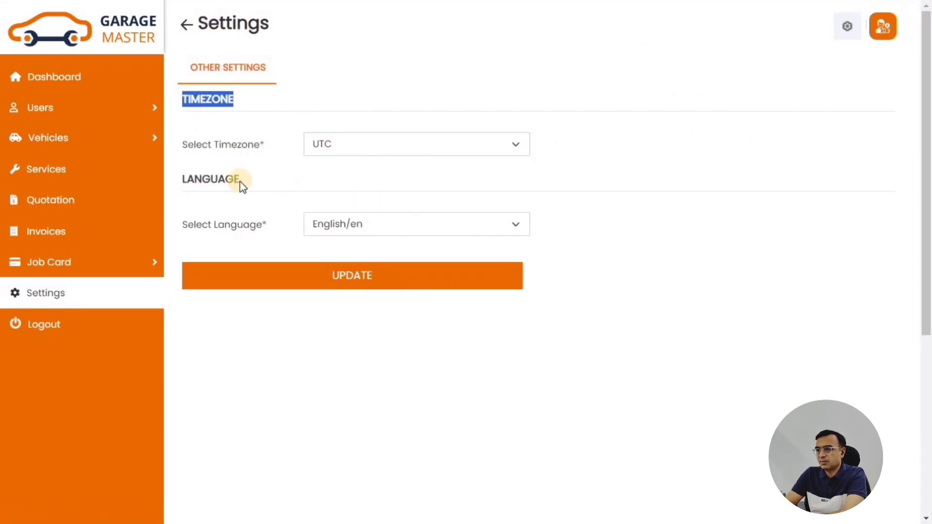
{"action": "double_click", "coordinate": [204, 178]}
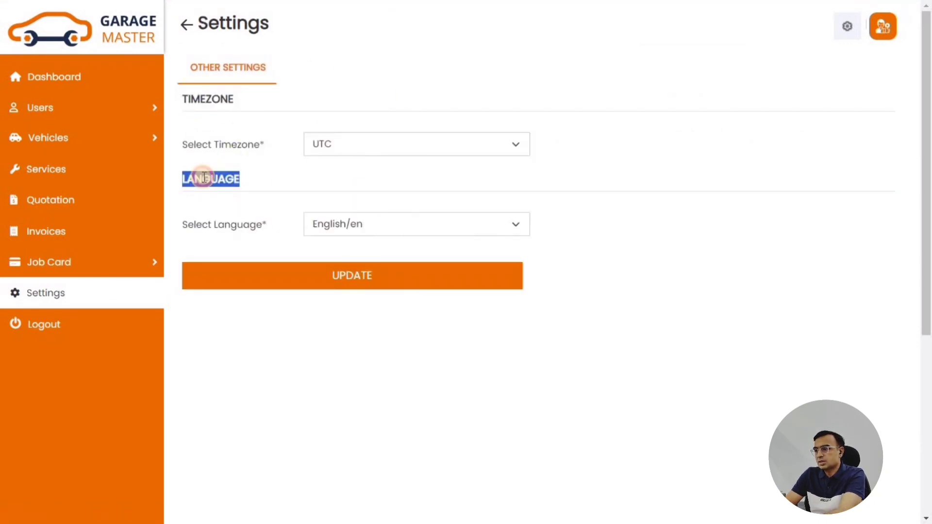
{"action": "left_click", "coordinate": [291, 188]}
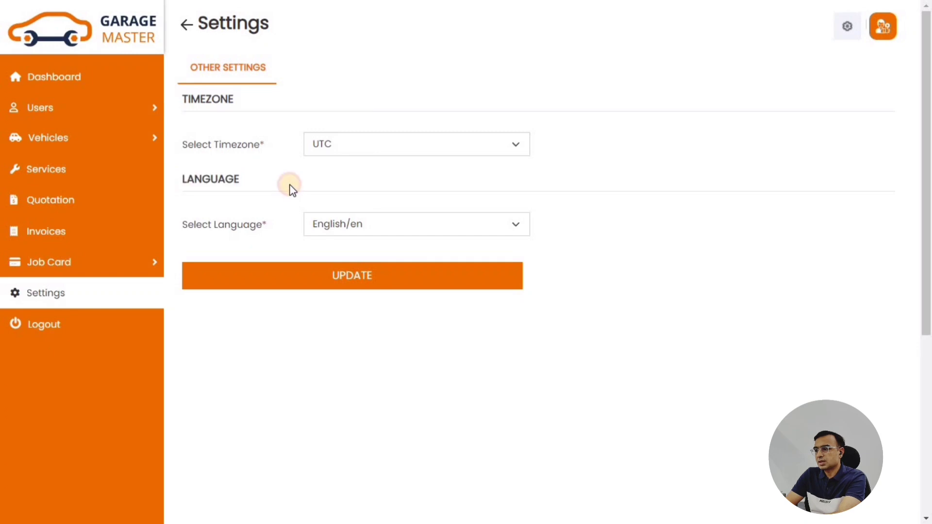
{"action": "left_click", "coordinate": [58, 80]}
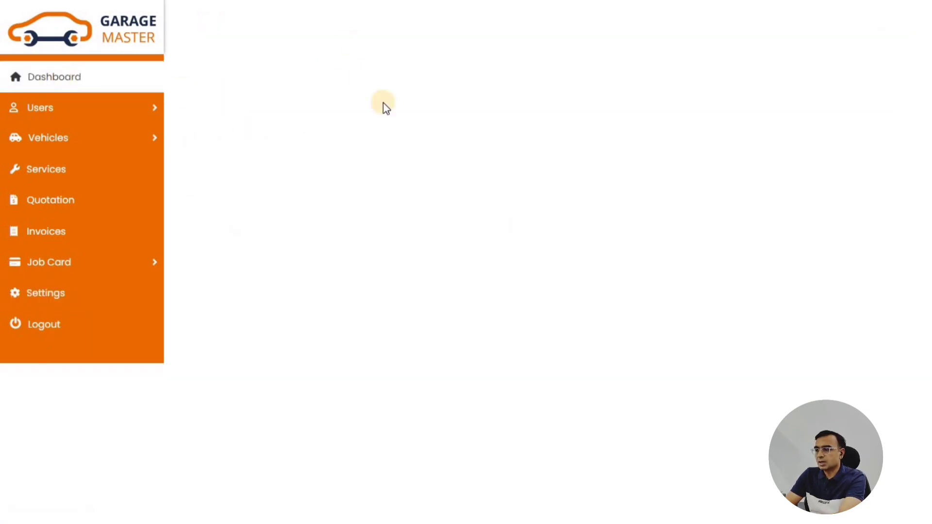